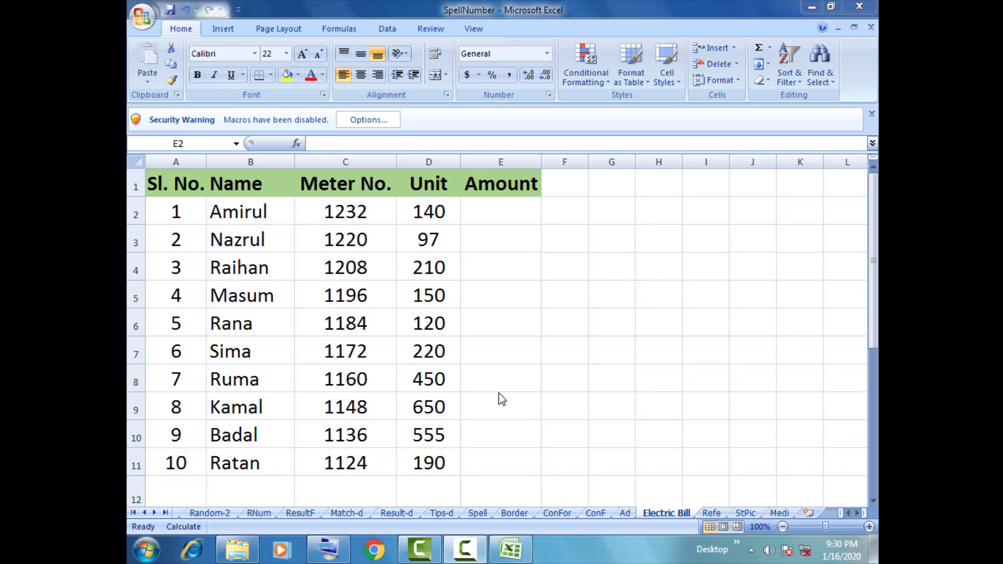
# Step: Begin an IF formula in E2 that tests D2, and accept changing the color scheme to Windows 7 Basic
pyautogui.click(476, 209)
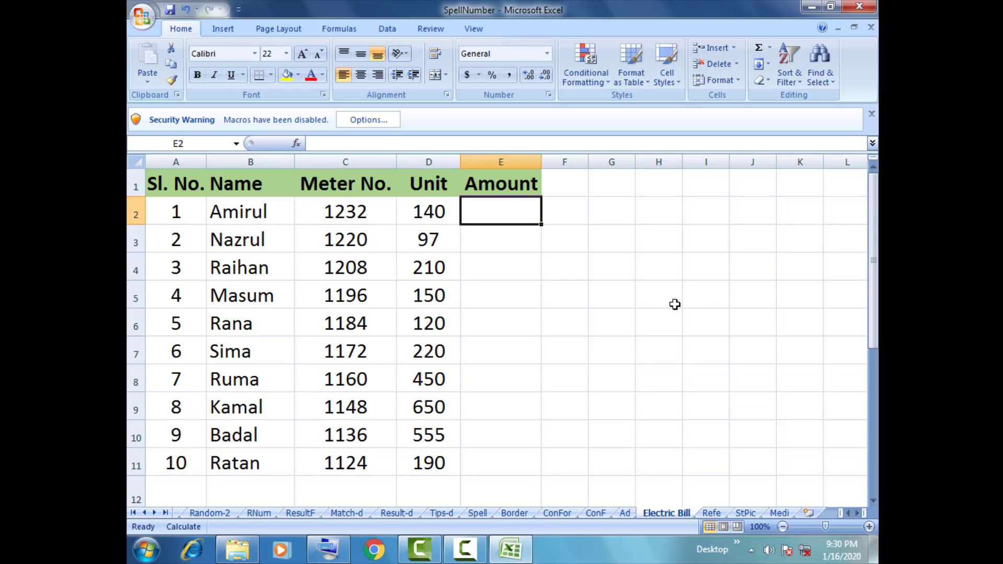
pyautogui.write('=')
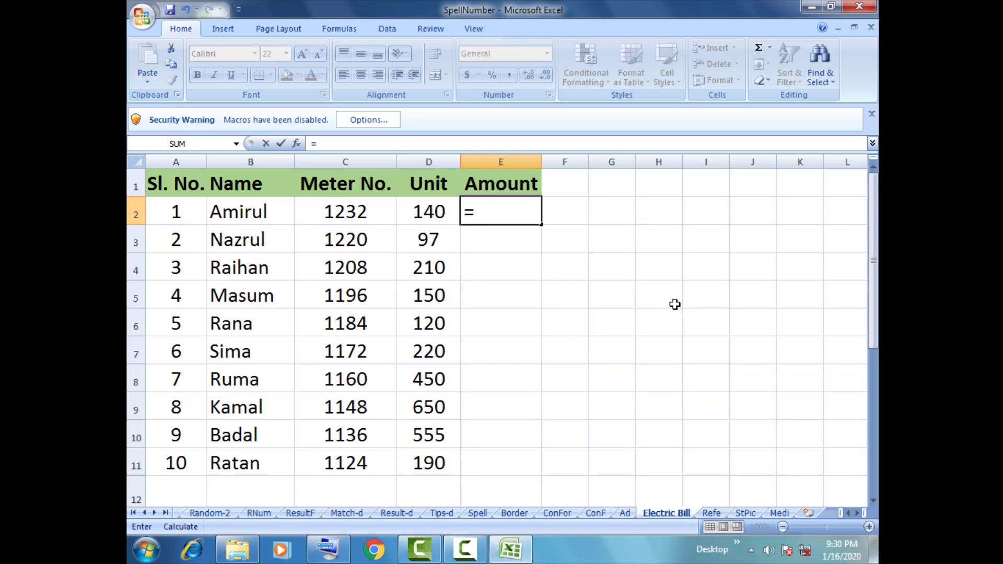
pyautogui.write('if')
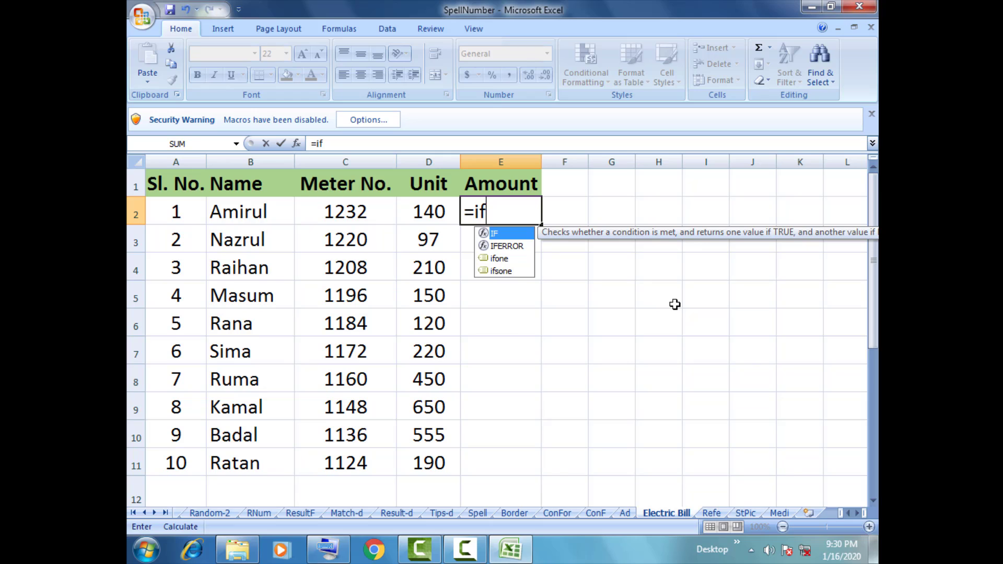
pyautogui.write('(')
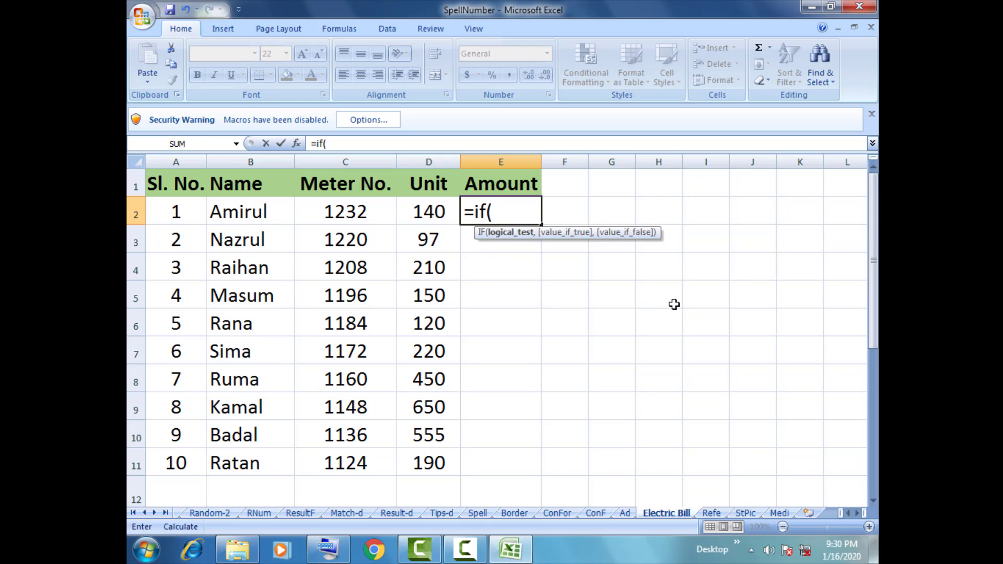
pyautogui.click(426, 216)
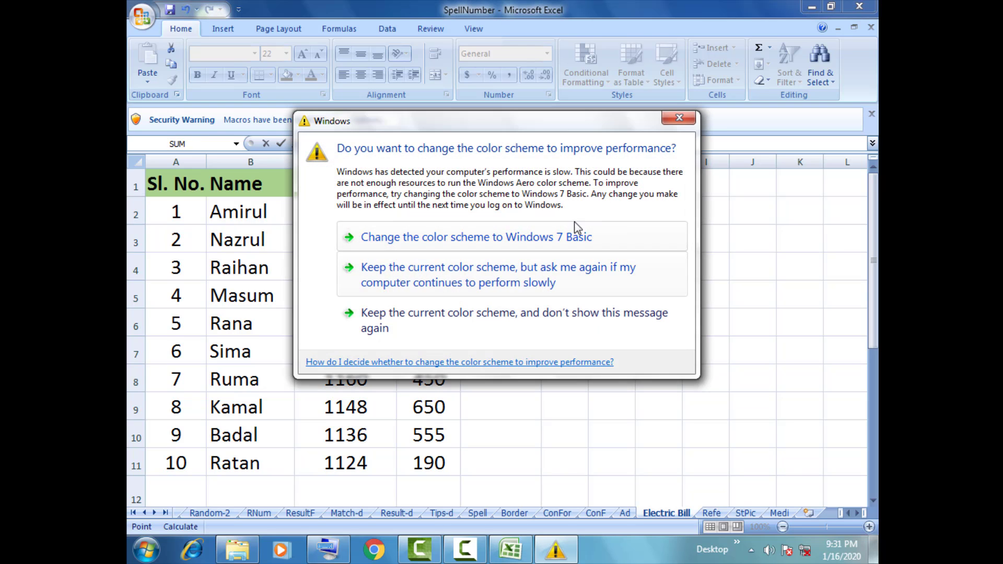
pyautogui.click(453, 243)
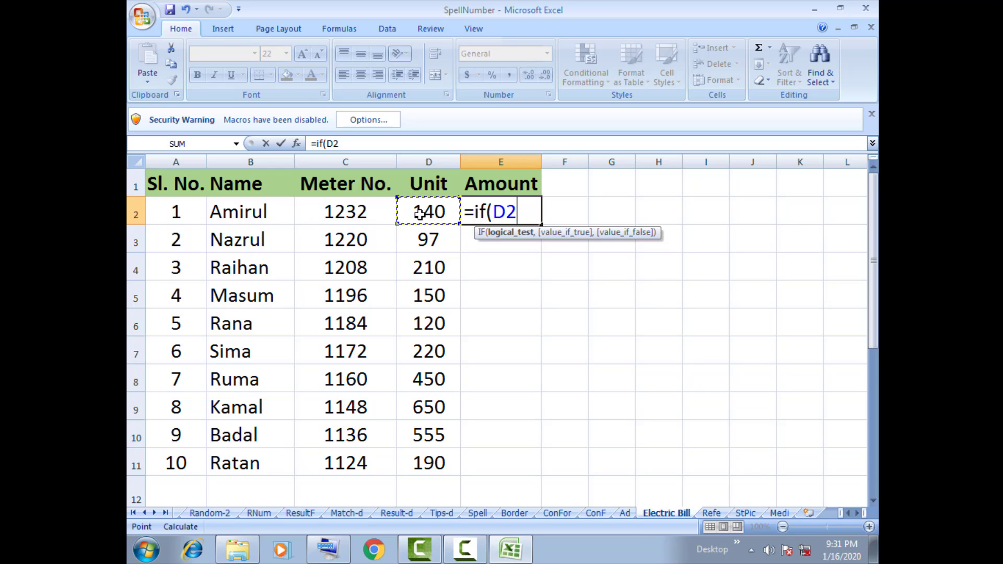
# Step: Continue the E2 formula's first IF after D2 with <100.D2*2.5 and a comma
pyautogui.write('<100')
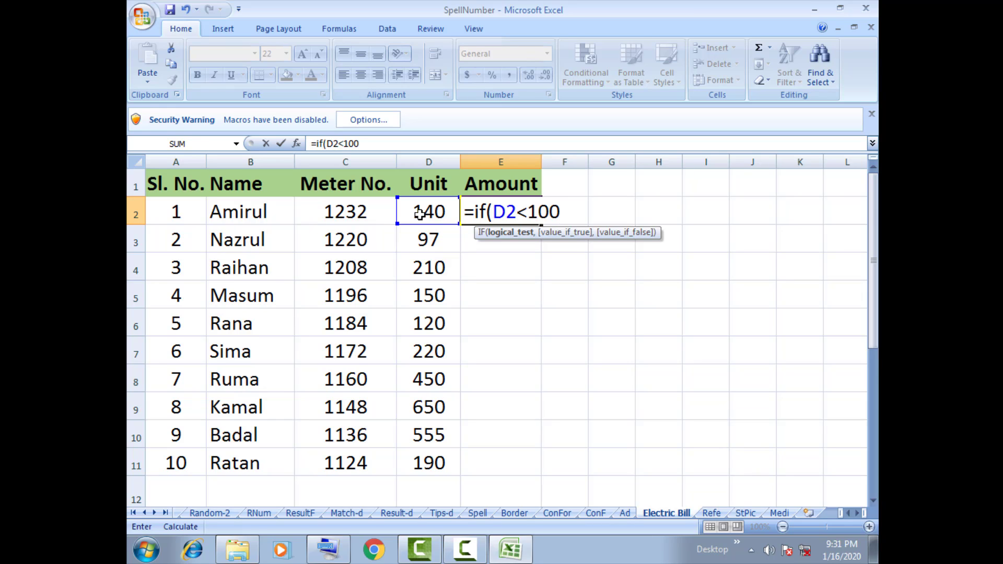
pyautogui.write('.')
pyautogui.click(432, 213)
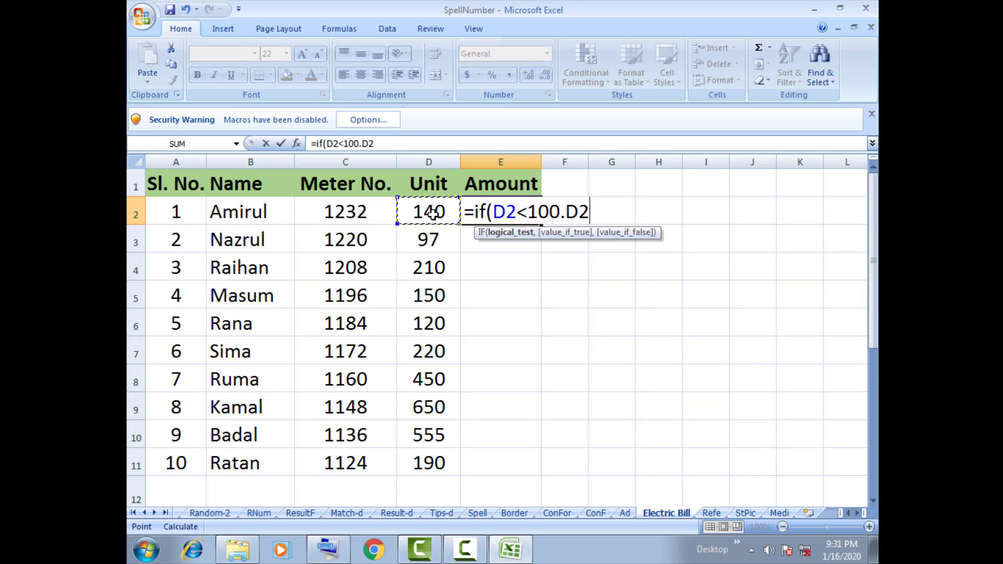
pyautogui.write('*2.5')
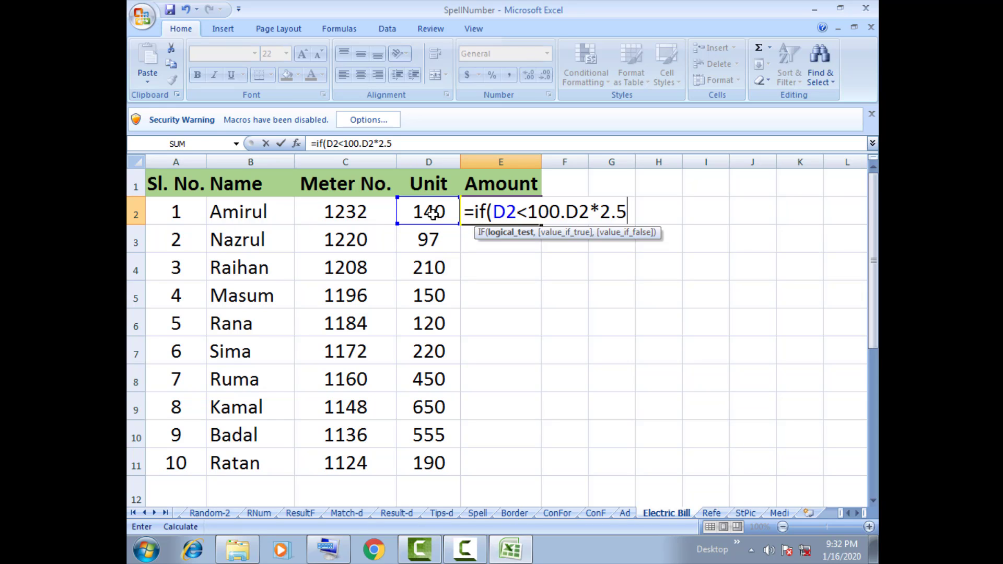
pyautogui.write(',')
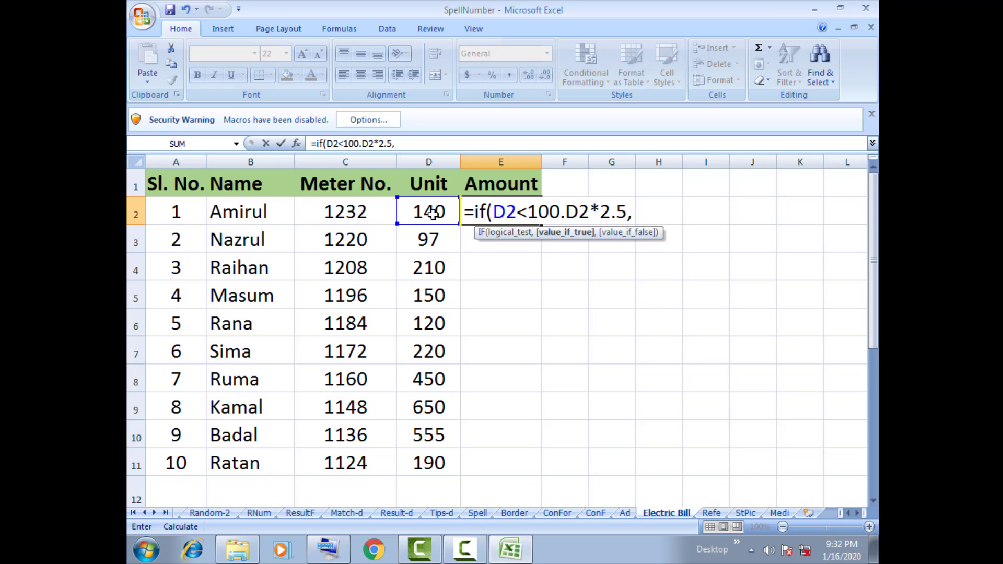
# Step: Add a nested IF to the E2 formula that multiplies D2 by 3.5 when D2>100
pyautogui.write('i')
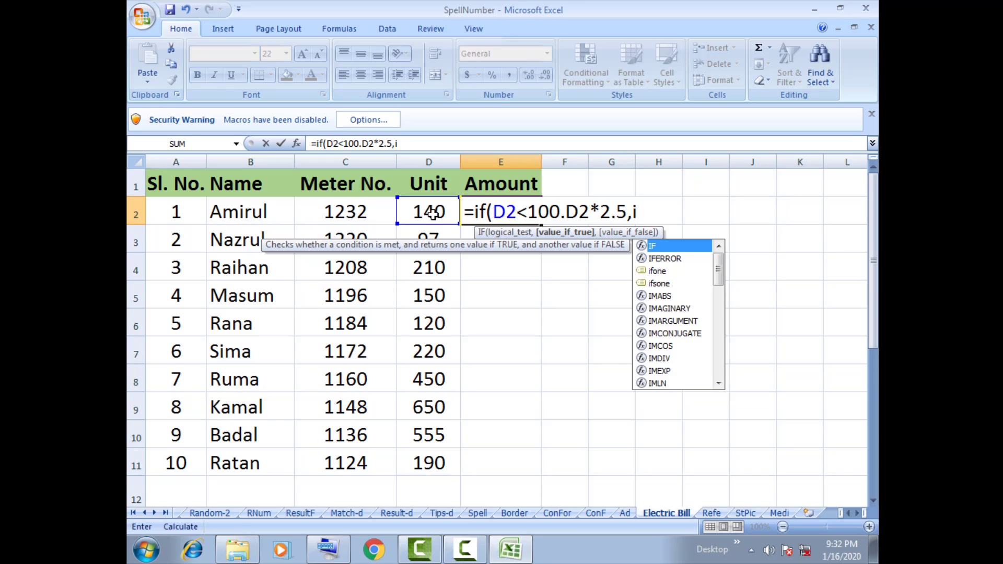
pyautogui.write('f(')
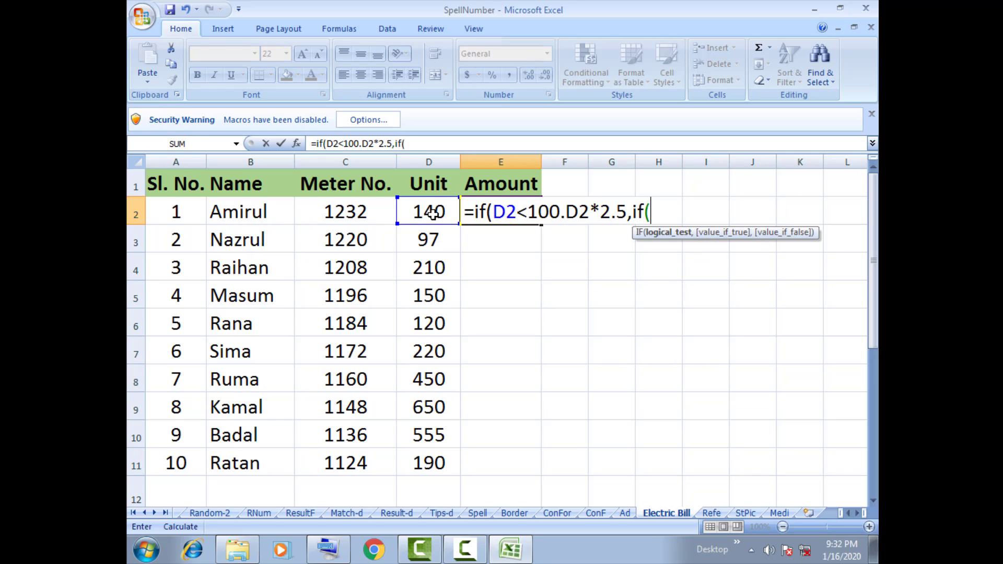
pyautogui.click(431, 213)
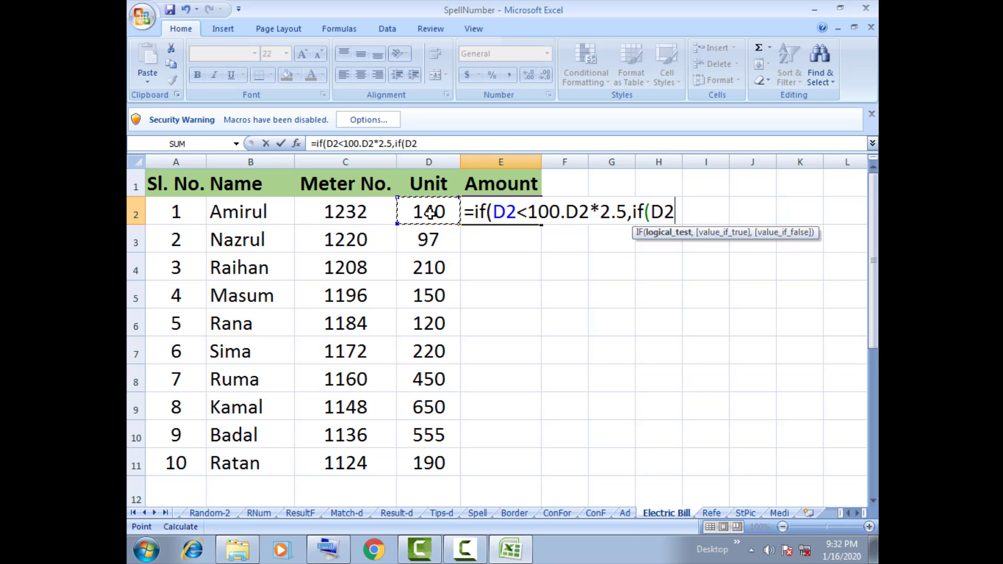
pyautogui.write('>')
pyautogui.write('100')
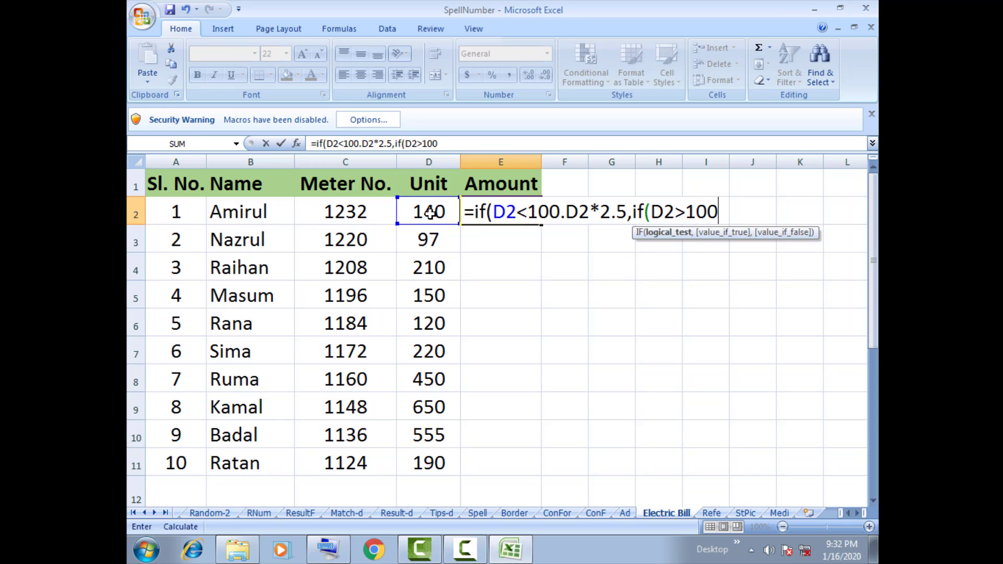
pyautogui.write(',')
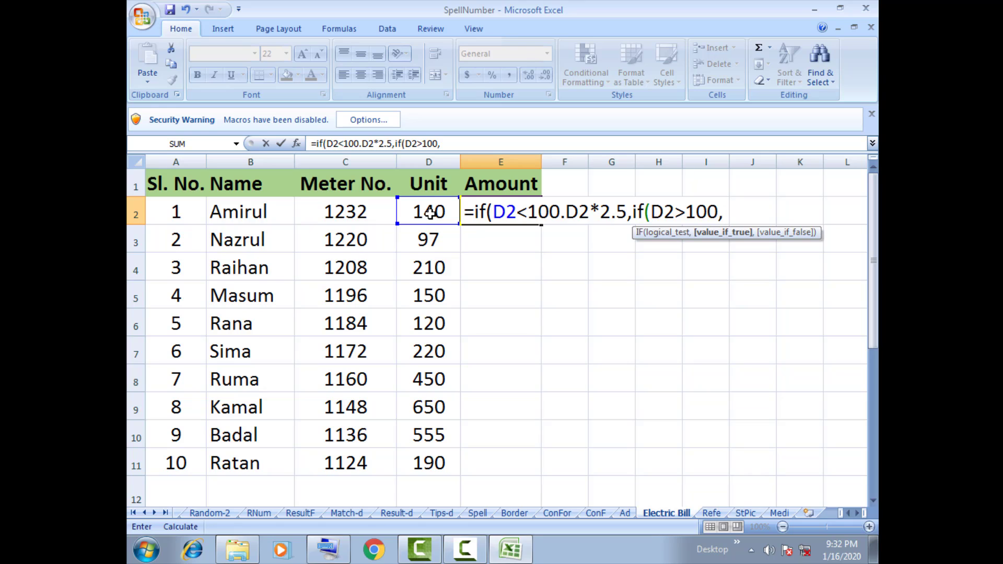
pyautogui.click(434, 215)
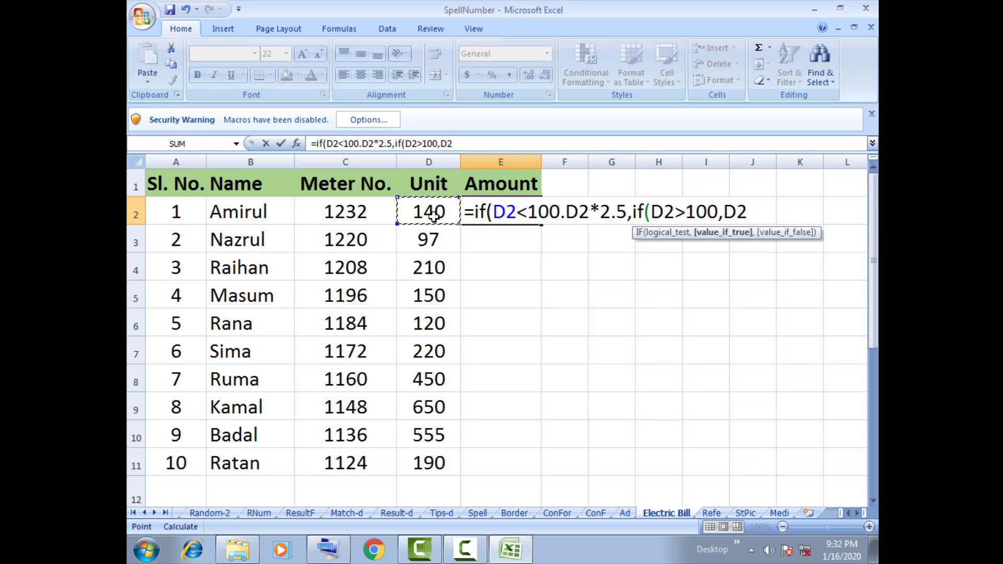
pyautogui.write('*3.5,')
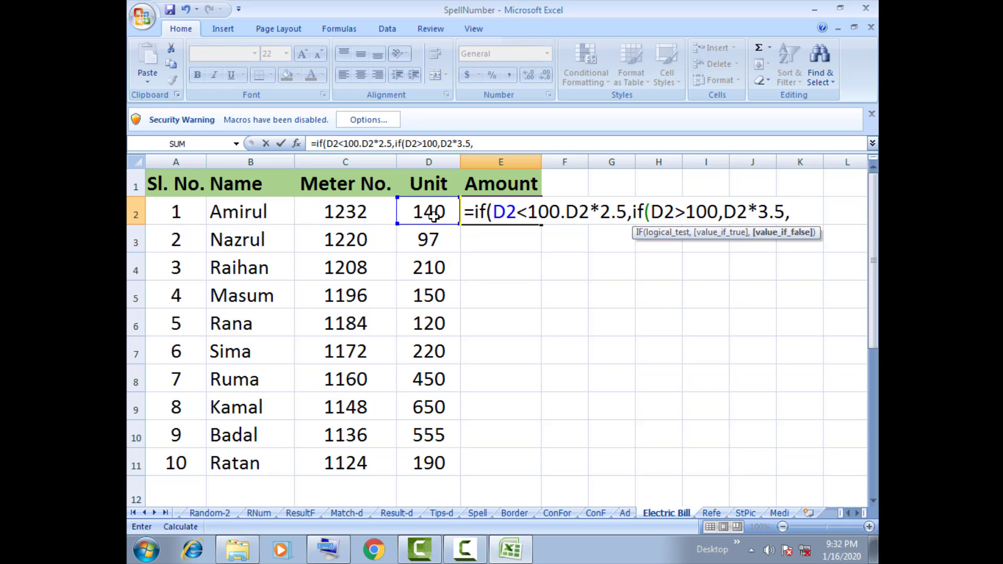
# Step: Add a third nested IF to the E2 formula that multiplies D2 by 5 when D2>150
pyautogui.write('if(')
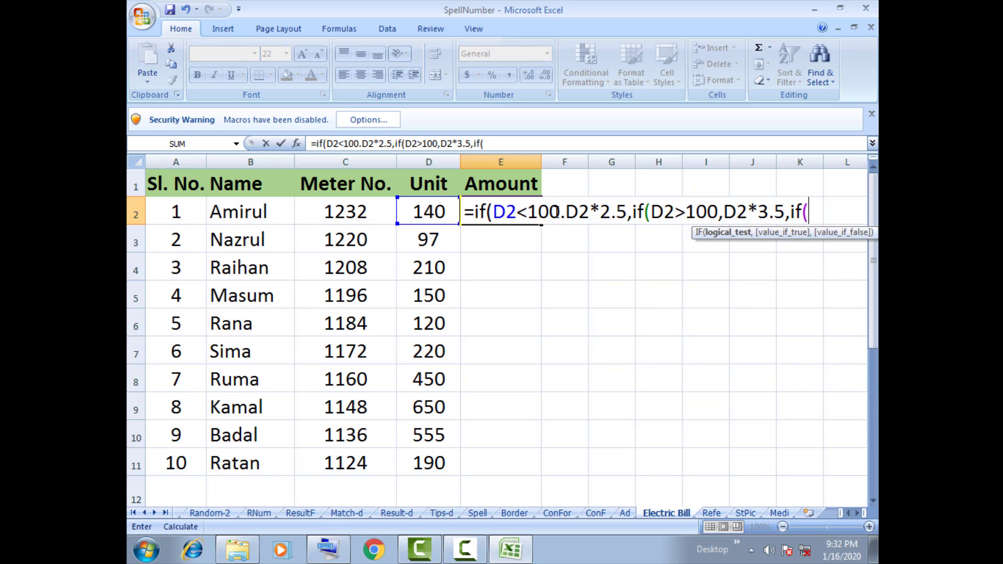
pyautogui.click(440, 215)
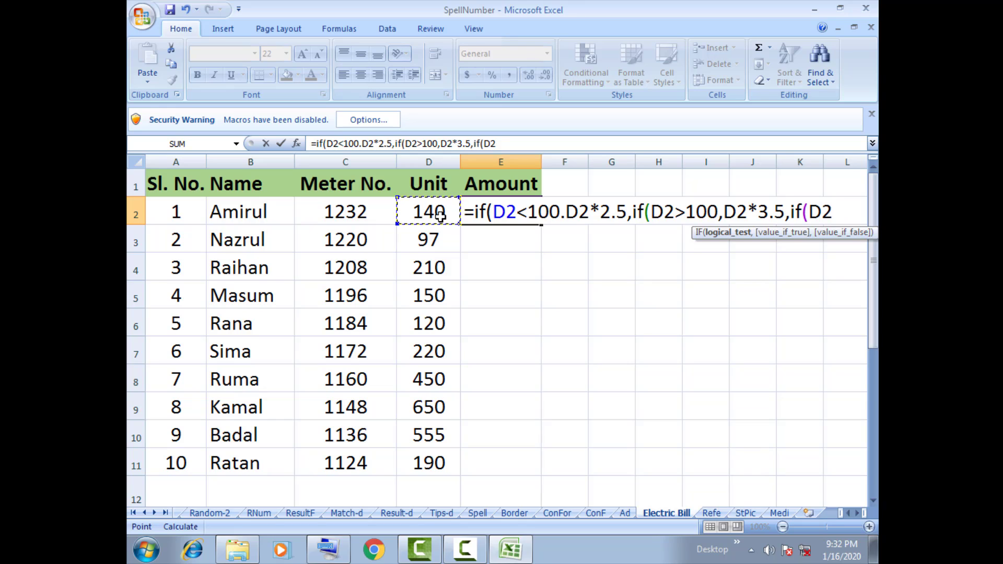
pyautogui.write('>')
pyautogui.write('150')
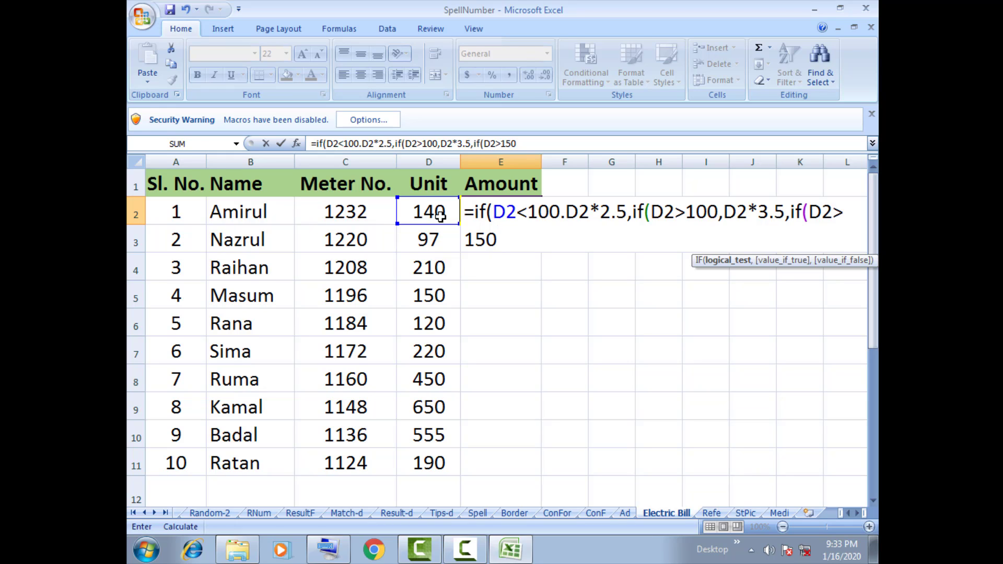
pyautogui.write(',')
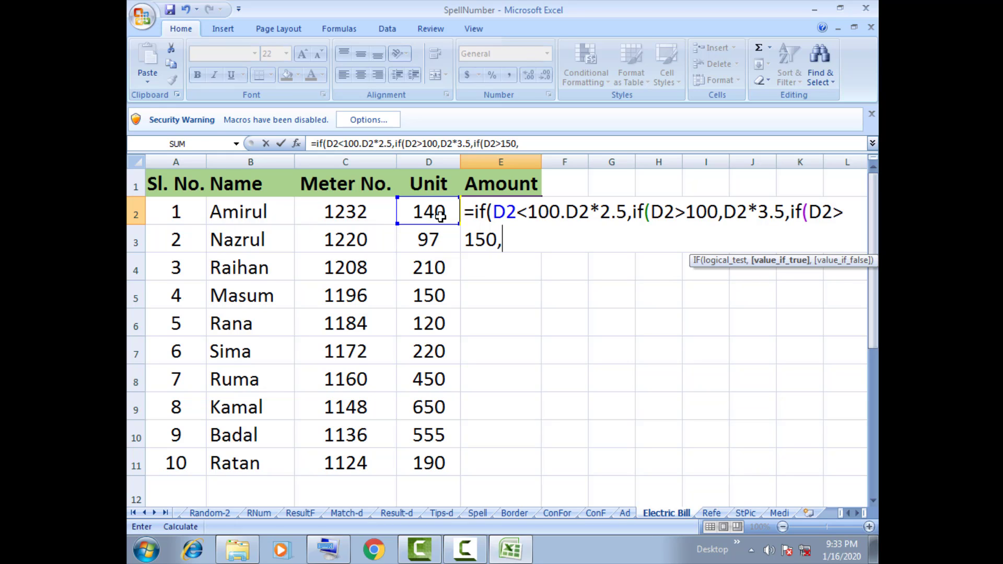
pyautogui.click(440, 216)
pyautogui.write('*5')
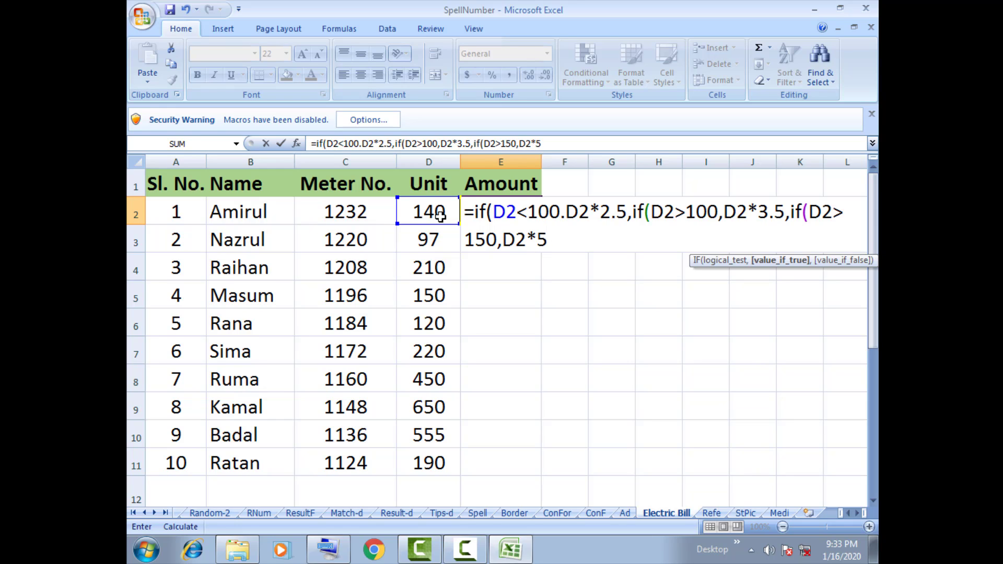
pyautogui.write(',')
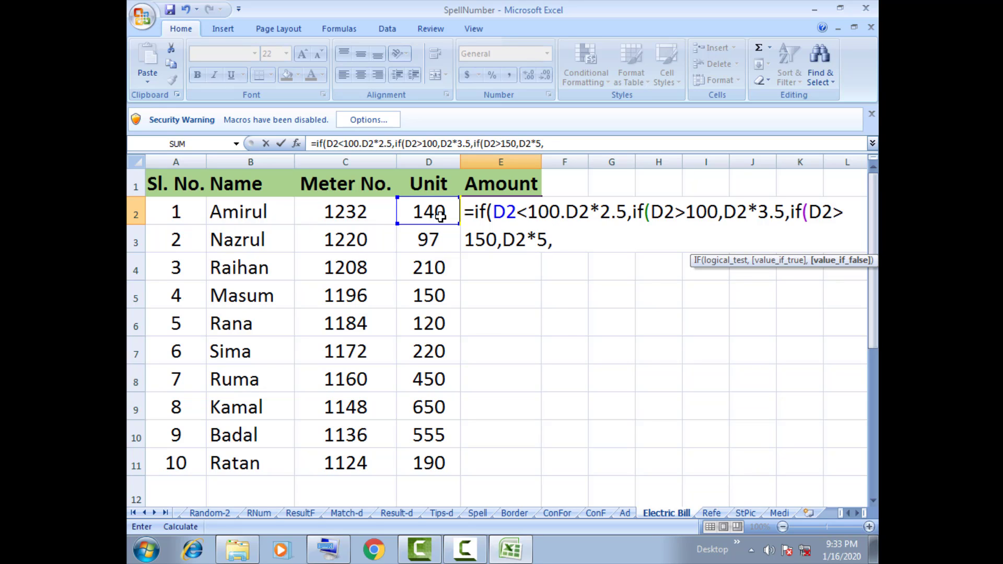
# Step: Add a fourth nested IF to the E2 formula that multiplies D2 by 6 when D2>350
pyautogui.write('if(')
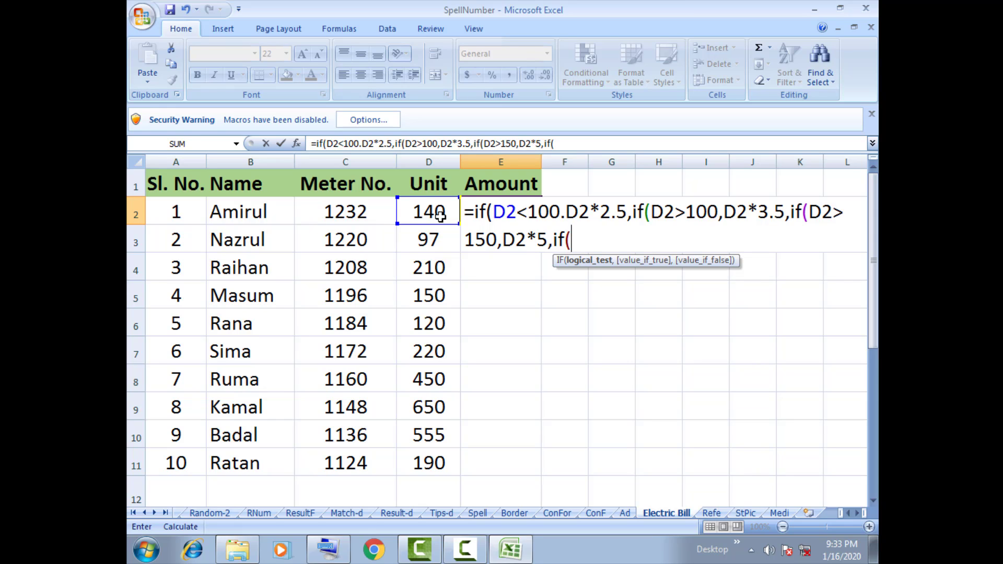
pyautogui.click(441, 215)
pyautogui.write('>3')
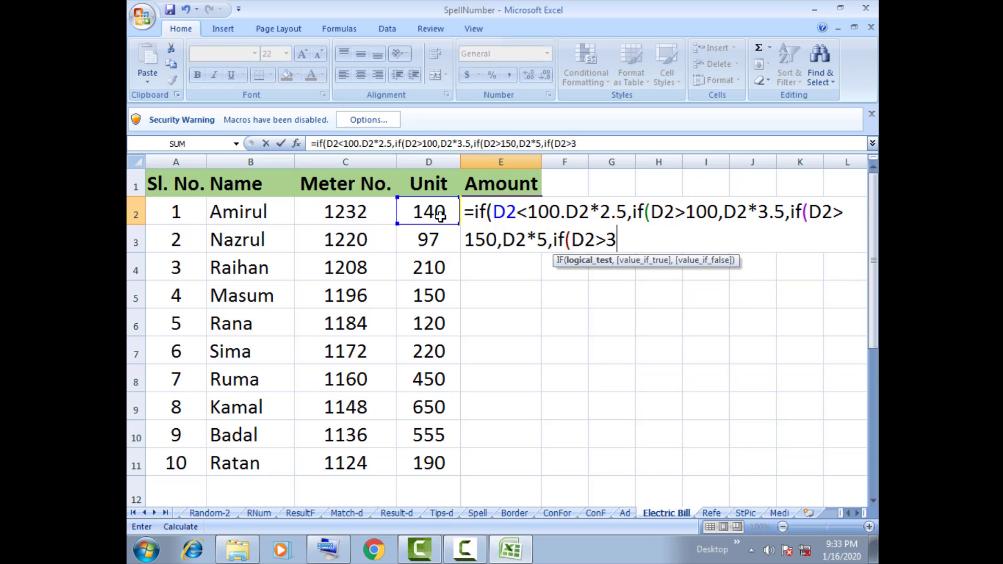
pyautogui.write('50,')
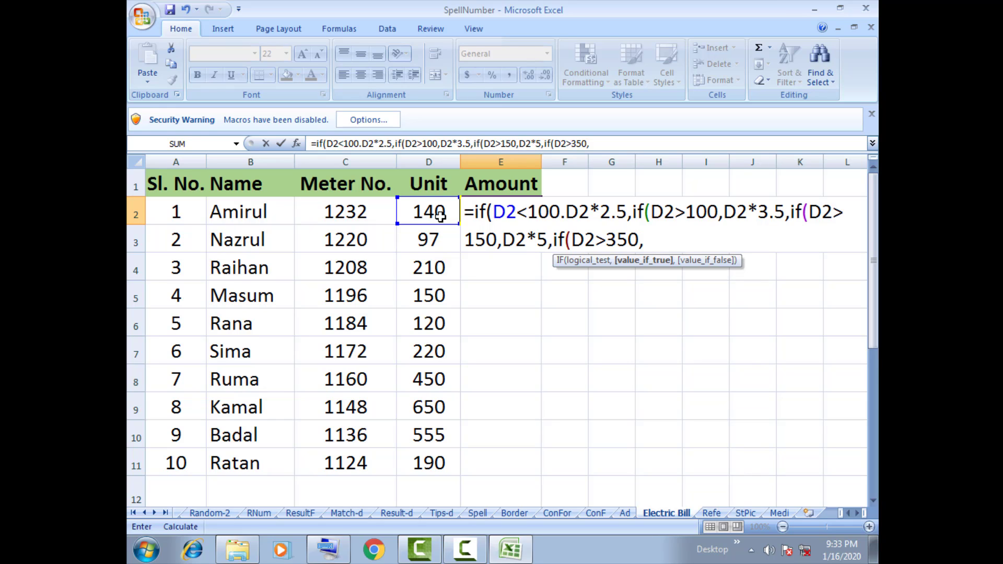
pyautogui.click(441, 216)
pyautogui.write('*6')
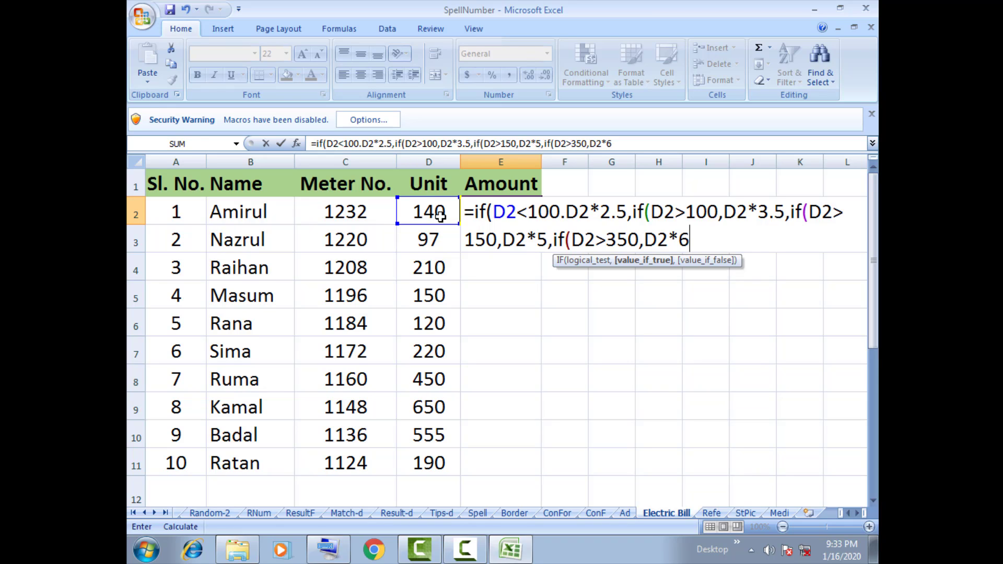
pyautogui.write(',')
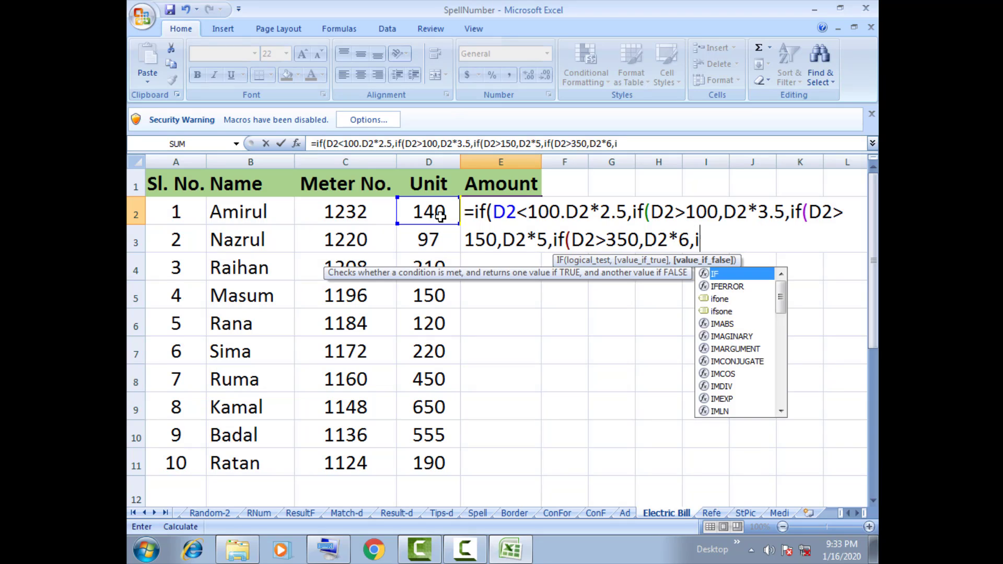
# Step: Add a final nested IF multiplying D2 by 7 when D2>500, close all five parentheses, and try to enter the E2 formula
pyautogui.write('if(')
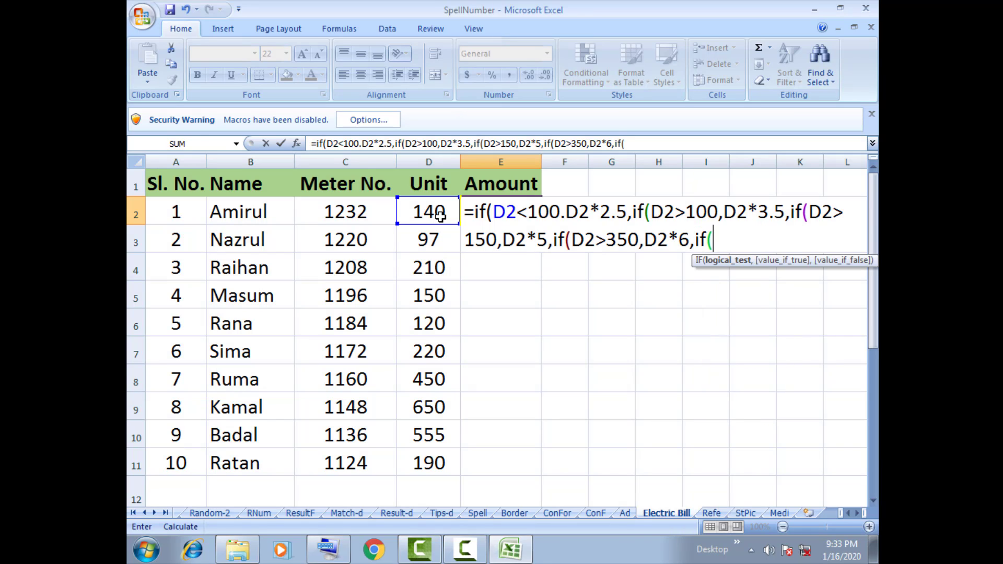
pyautogui.click(441, 216)
pyautogui.write('>5')
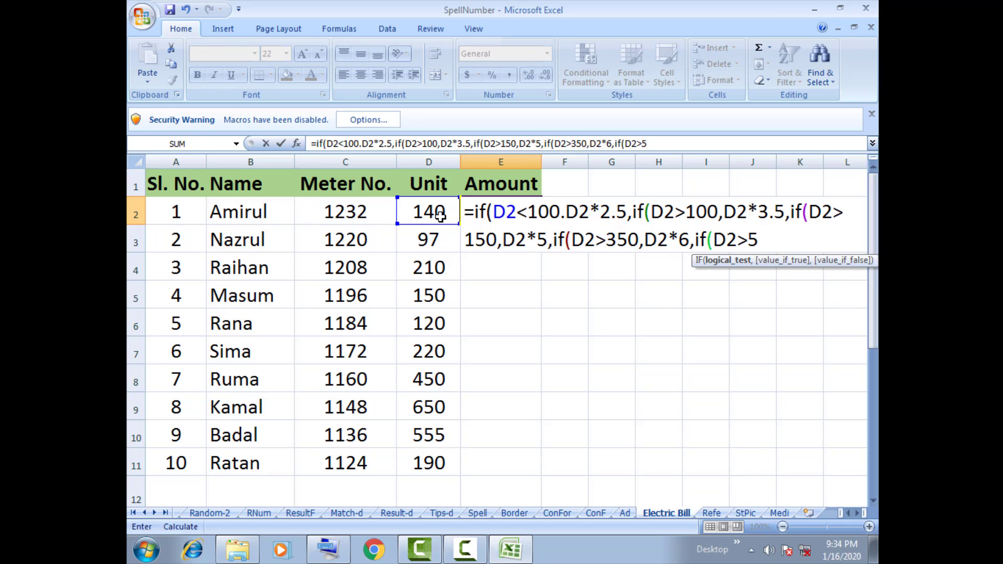
pyautogui.write('00,')
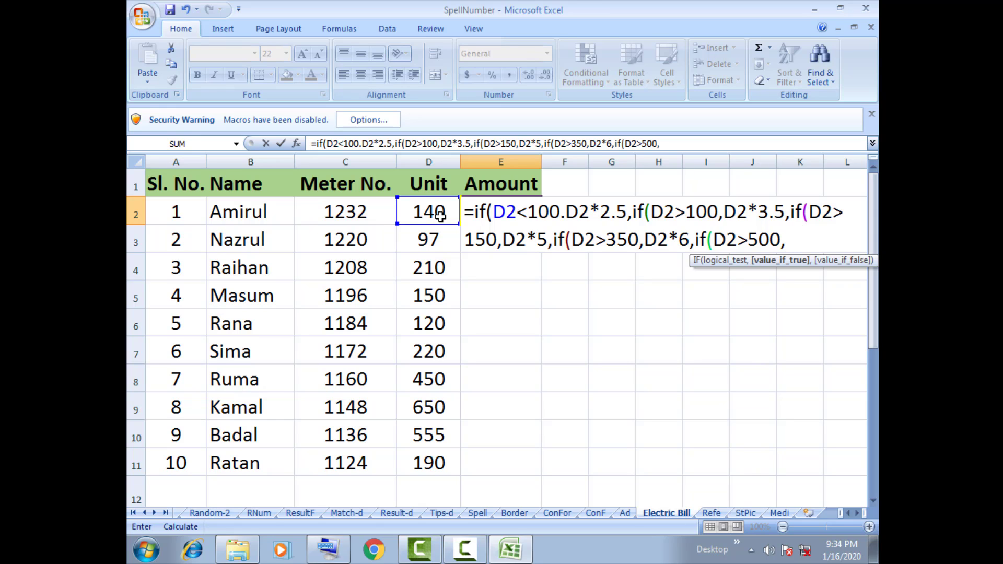
pyautogui.click(441, 216)
pyautogui.write('*7')
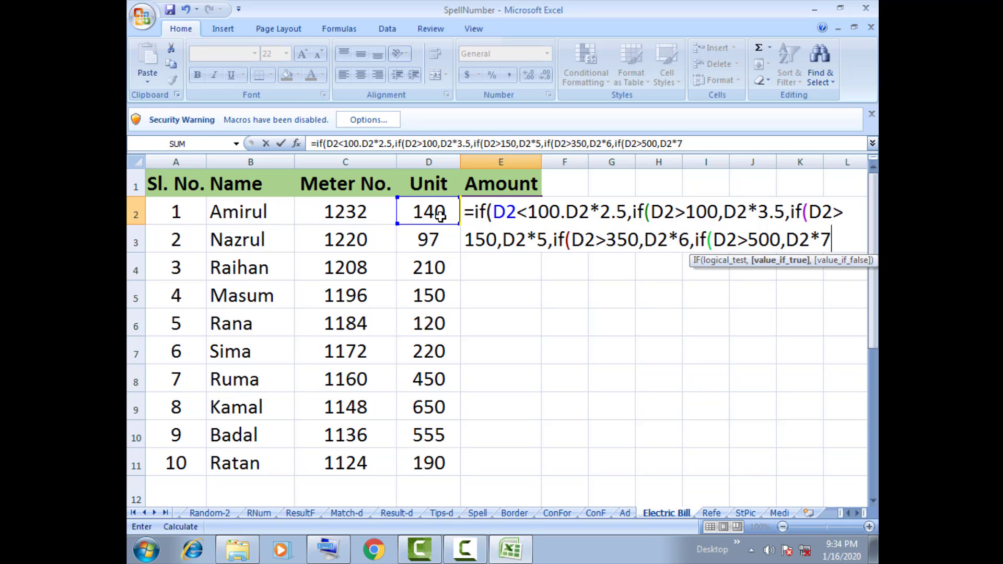
pyautogui.write(')))))')
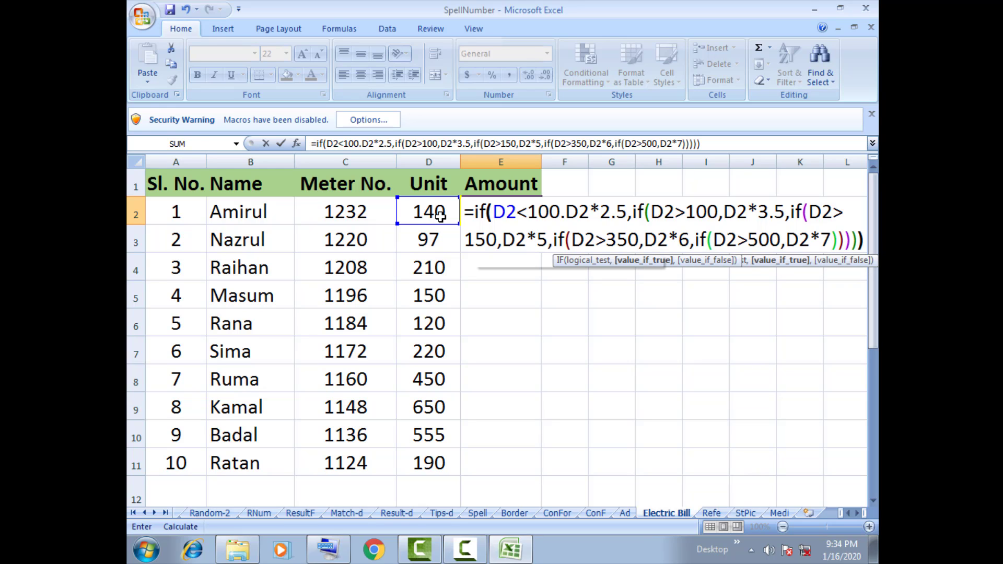
pyautogui.press('Return')
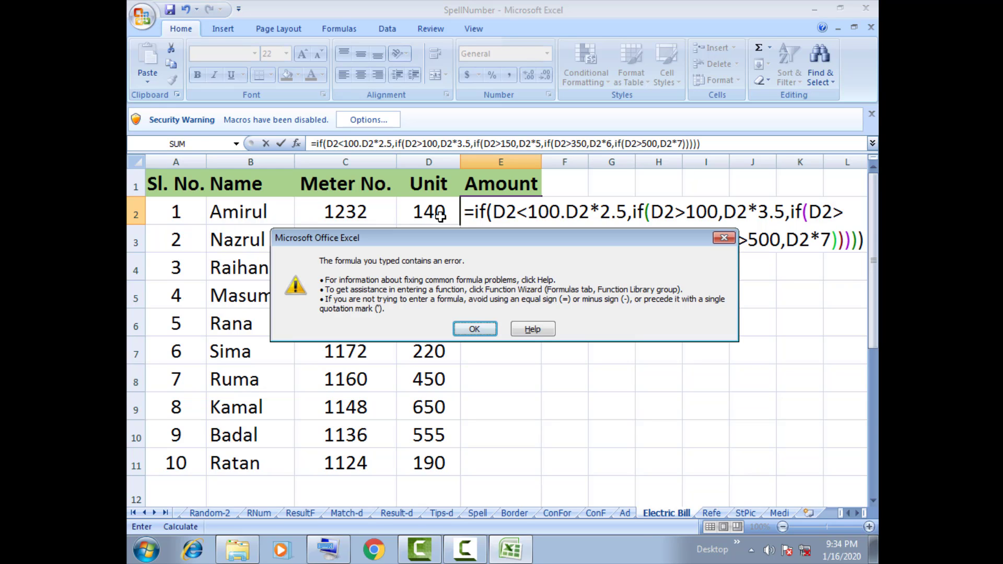
pyautogui.click(485, 334)
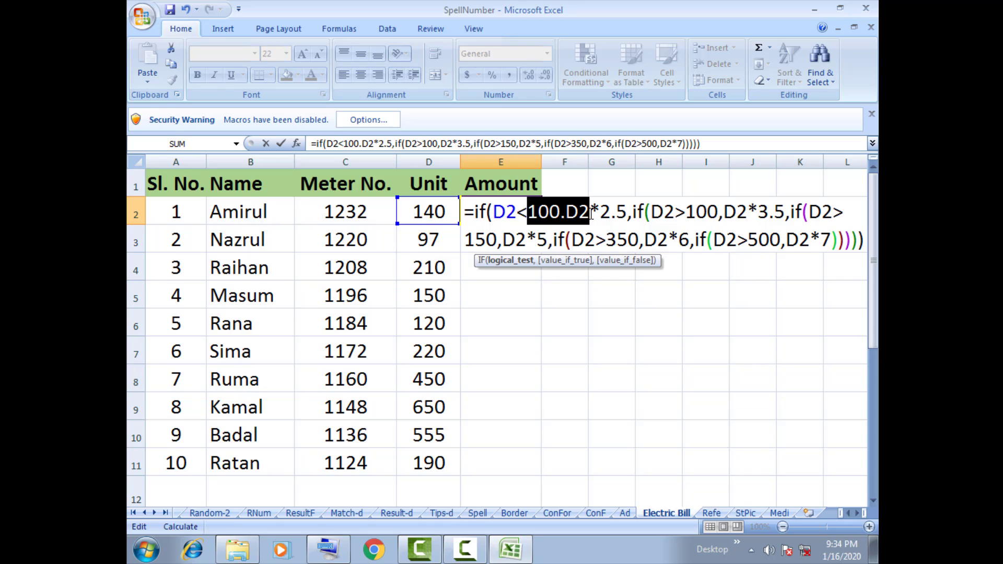
# Step: Replace the period after 100 in the E2 formula with a comma before D2*2.5, and enter the corrected formula
pyautogui.click(566, 210)
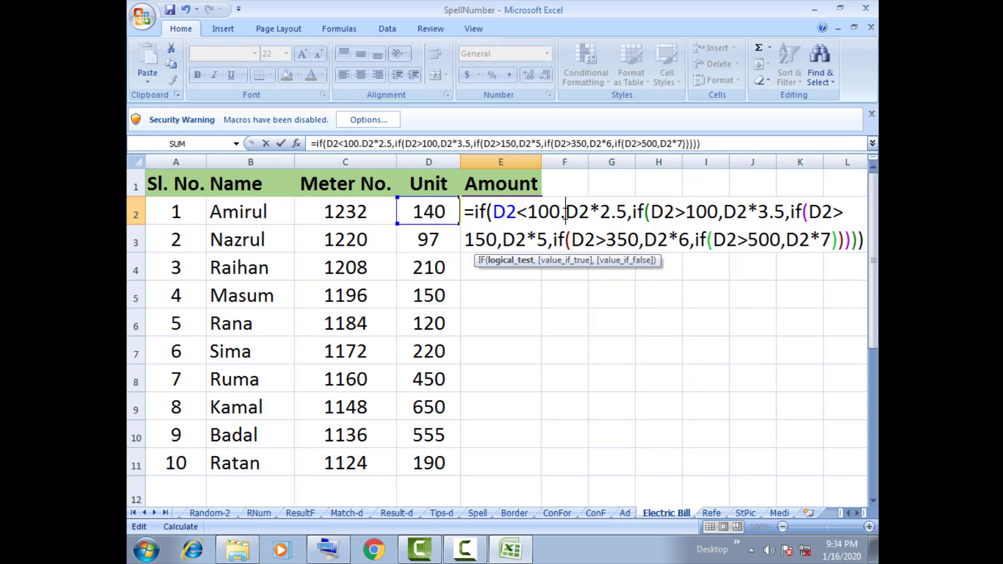
pyautogui.press('BackSpace')
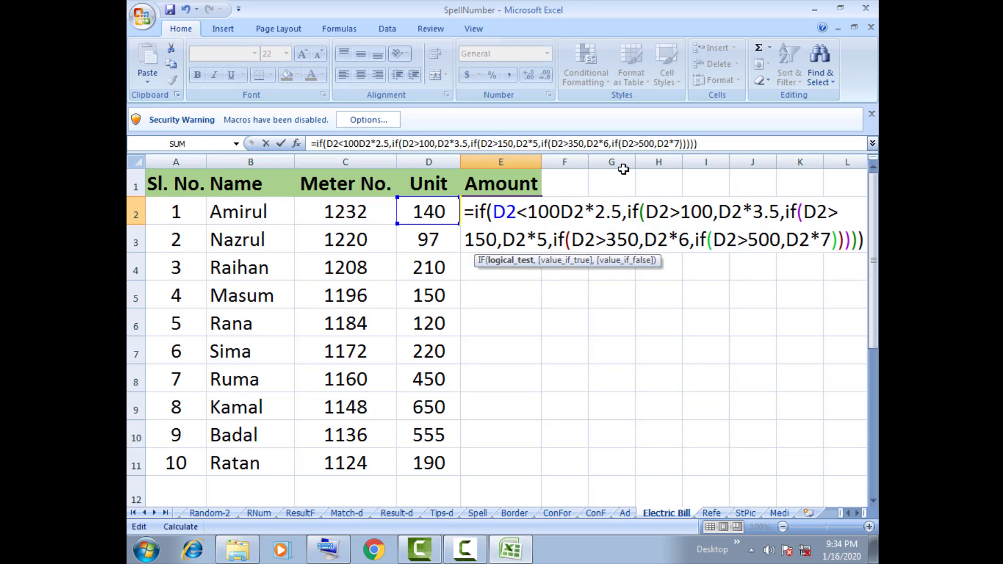
pyautogui.write(',')
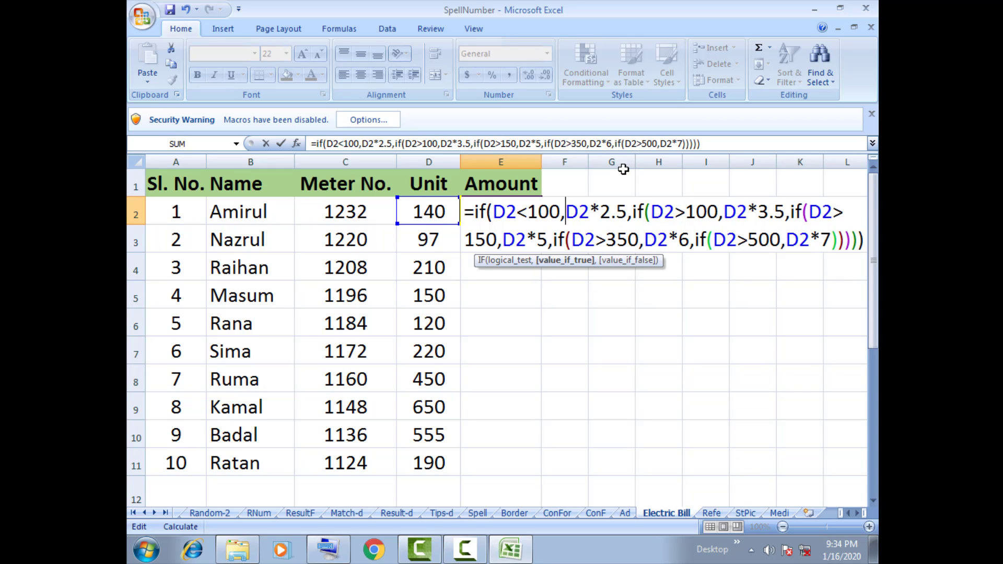
pyautogui.press('Return')
# Step: Fill the E2 formula down the Amount column through E11
pyautogui.click(528, 211)
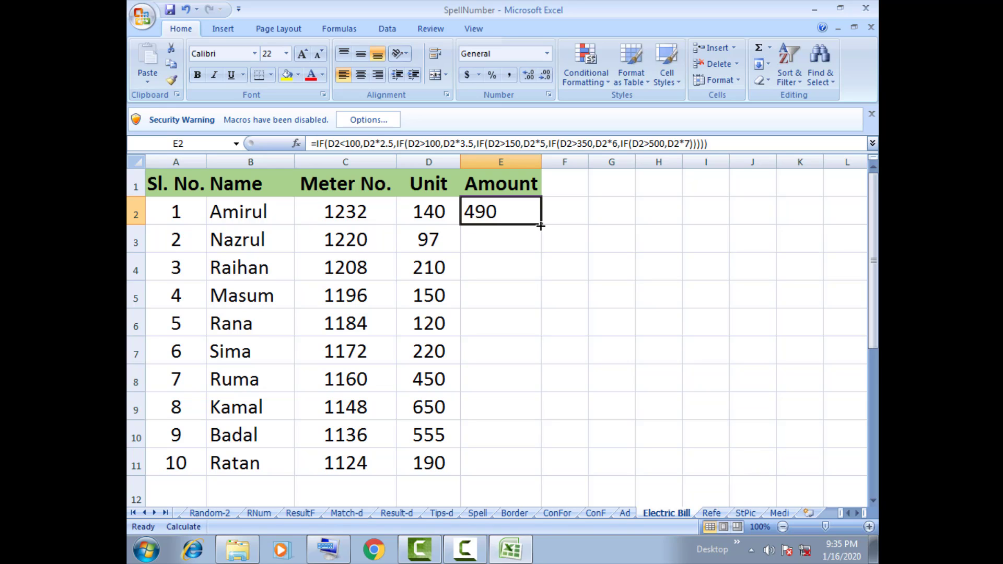
pyautogui.doubleClick(541, 225)
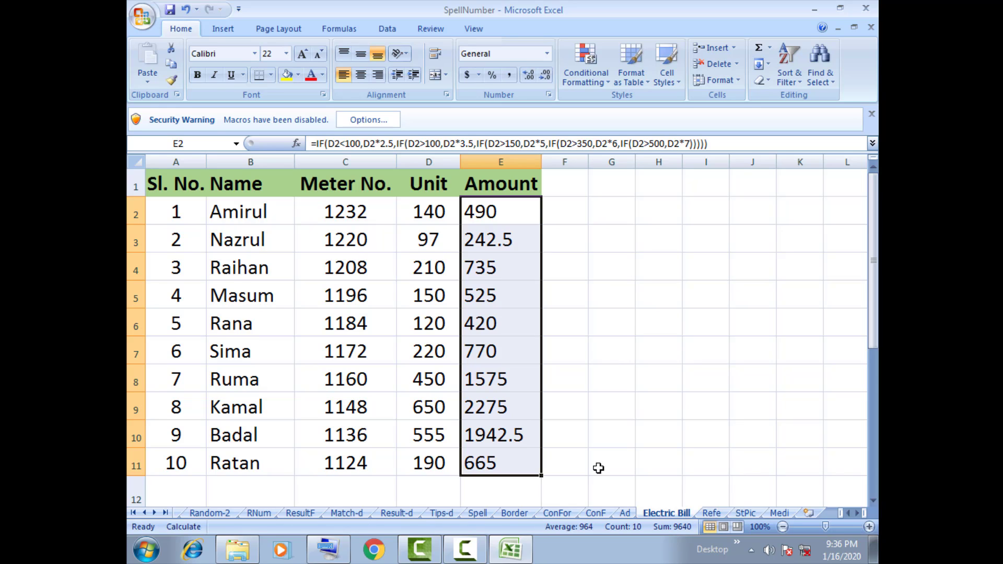
pyautogui.click(463, 552)
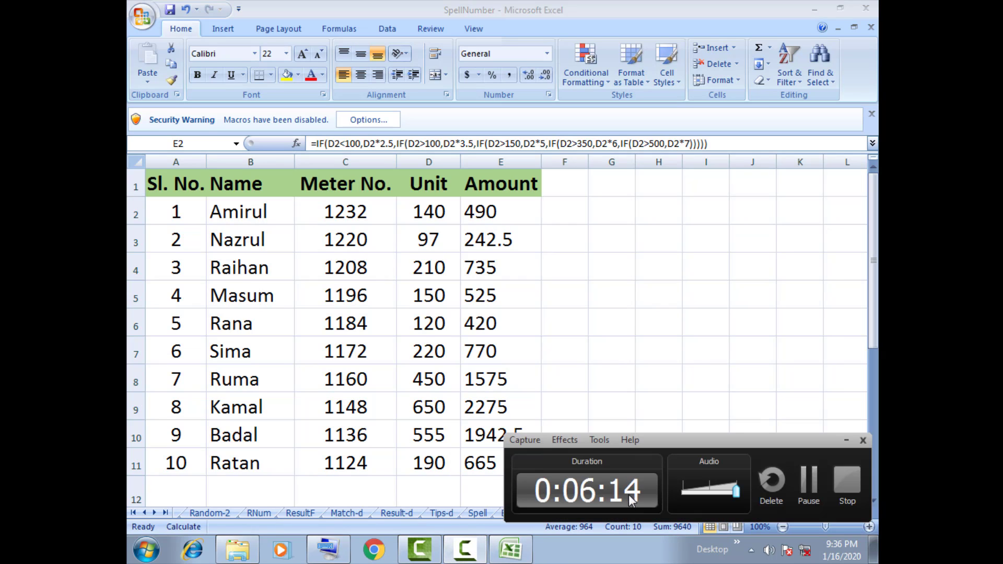